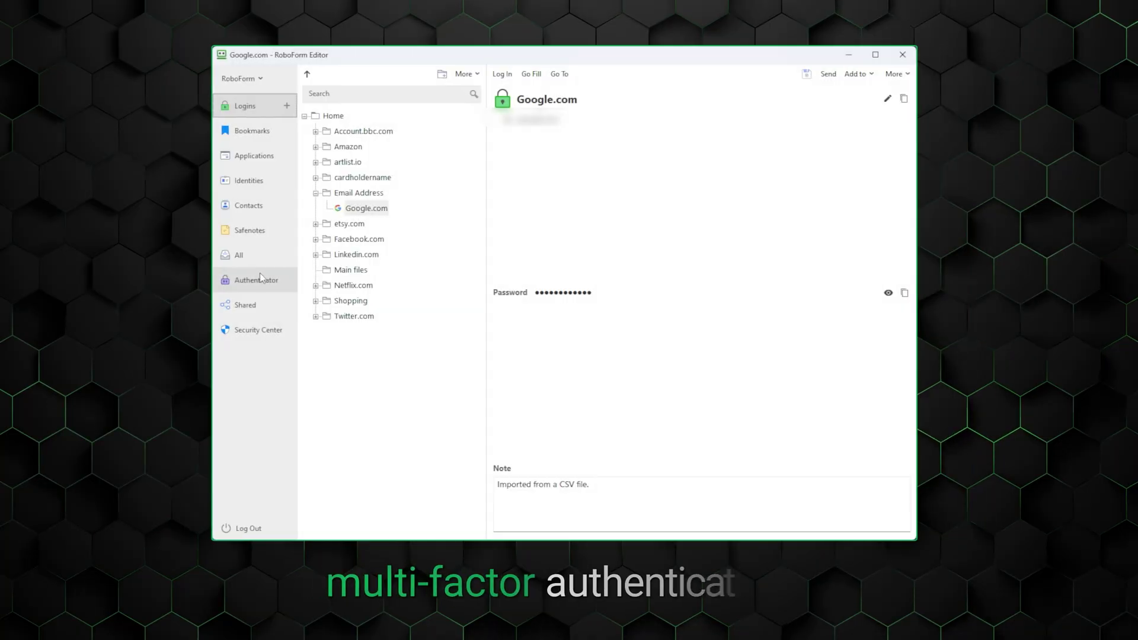
Step: Show the authenticator codes for the Bbc.com login
{"action": "left_click", "coordinate": [256, 278]}
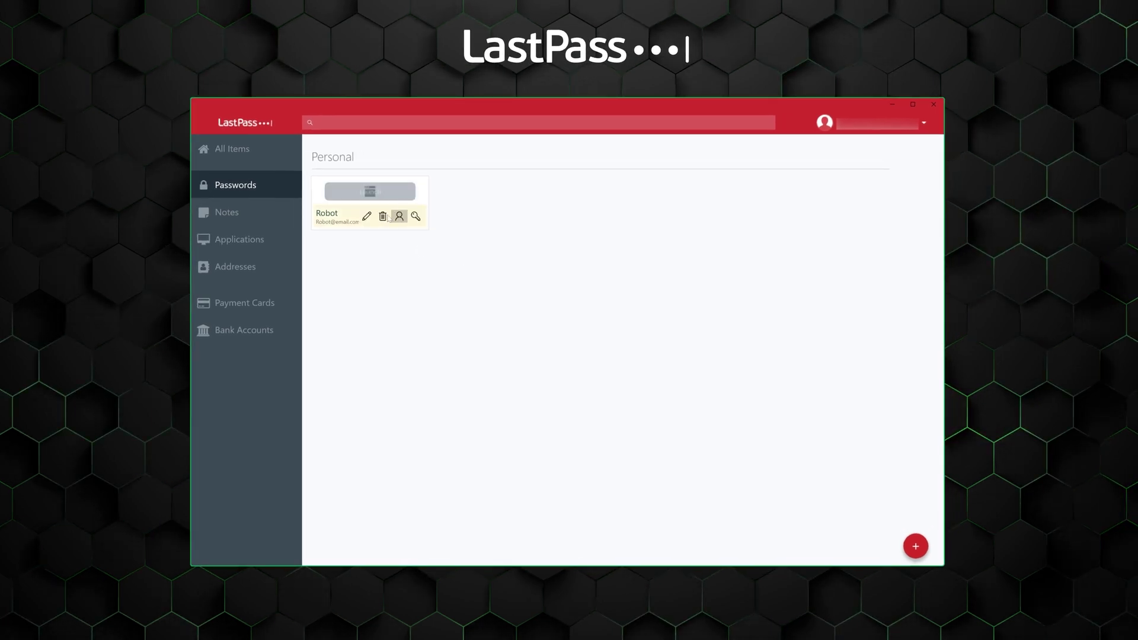
Step: Browse LastPass's Passwords, Notes and Applications views, finding two notes and no applications
{"action": "left_click", "coordinate": [367, 217]}
{"action": "left_click", "coordinate": [211, 134]}
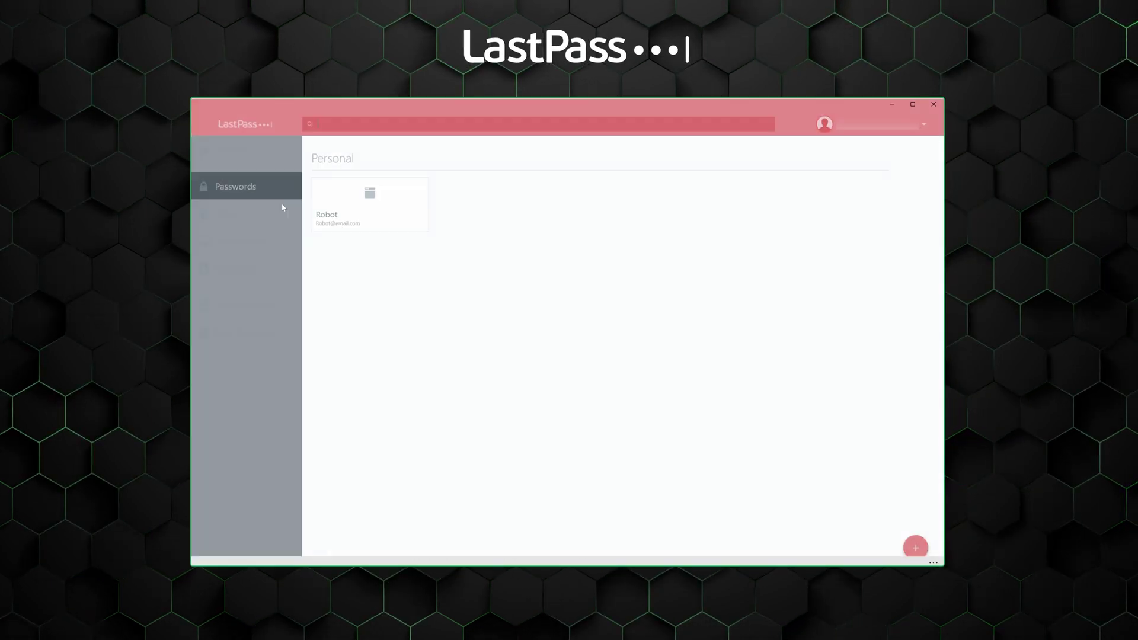
{"action": "left_click", "coordinate": [227, 212]}
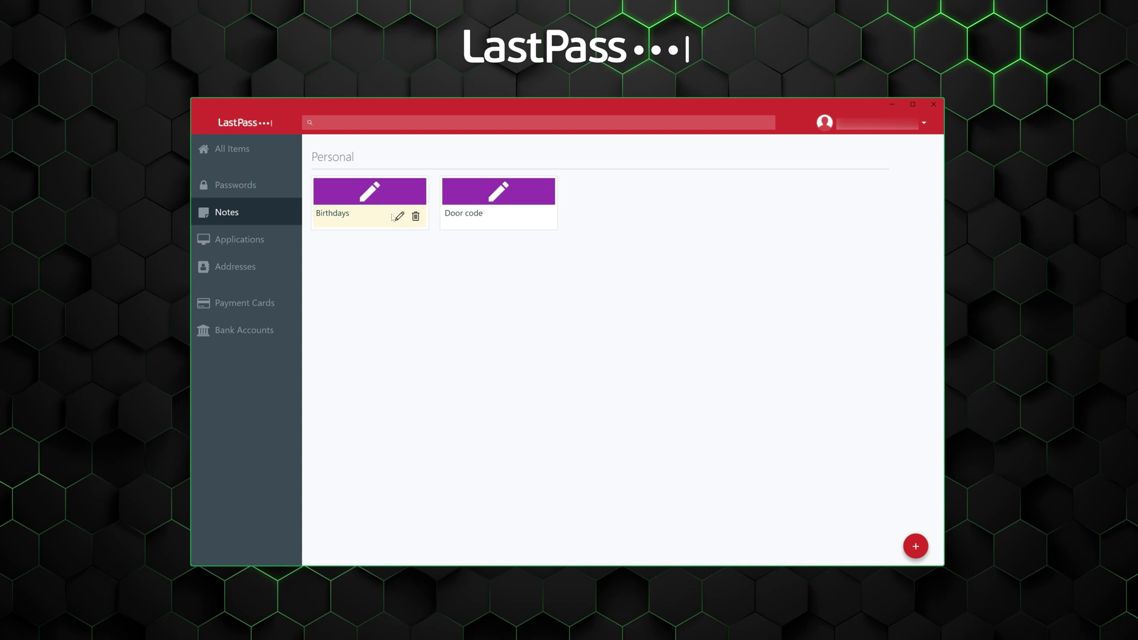
{"action": "left_click", "coordinate": [258, 242]}
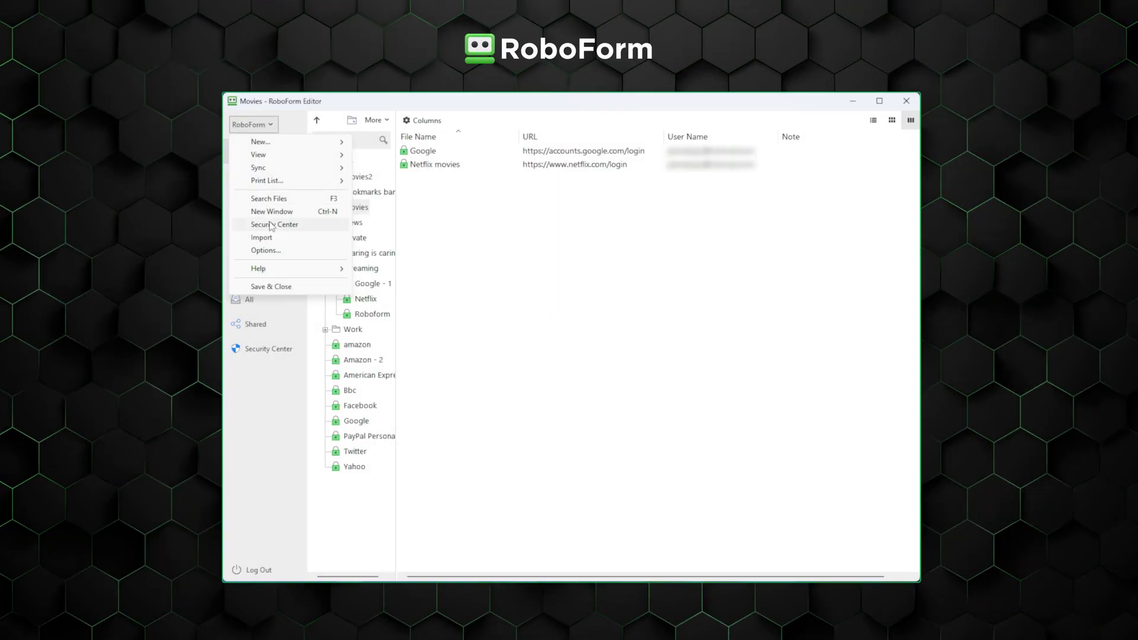
Step: Show every RoboForm vault item, then filter the list to saved logins only
{"action": "left_click", "coordinate": [283, 308]}
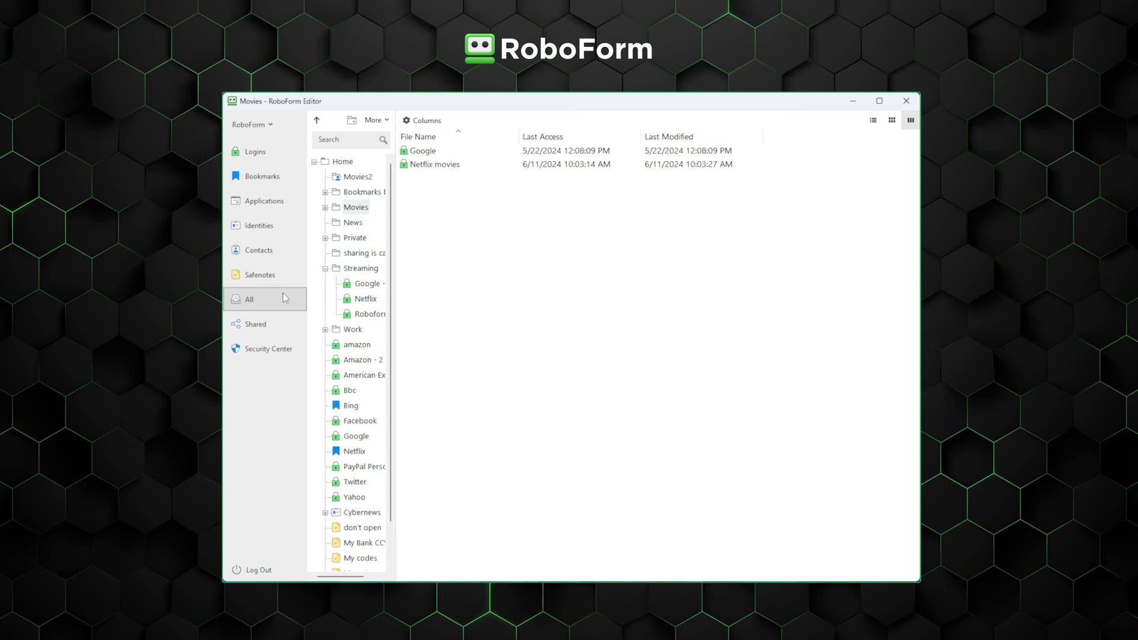
{"action": "left_click", "coordinate": [269, 158]}
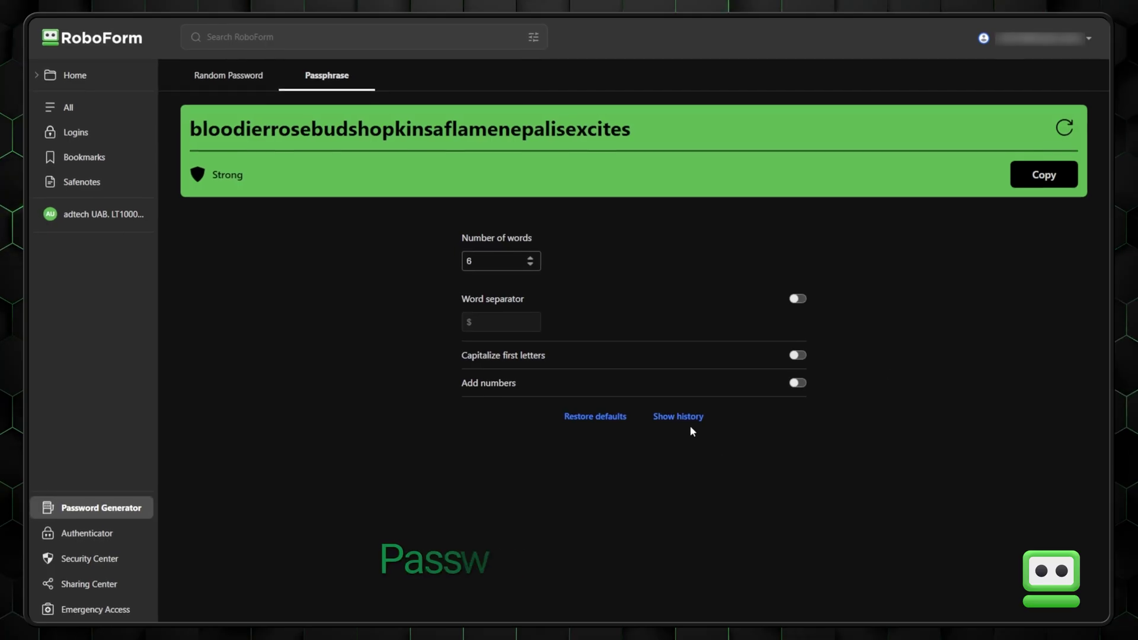
Step: Turn on Add numbers and regenerate the passphrase
{"action": "left_click", "coordinate": [798, 382]}
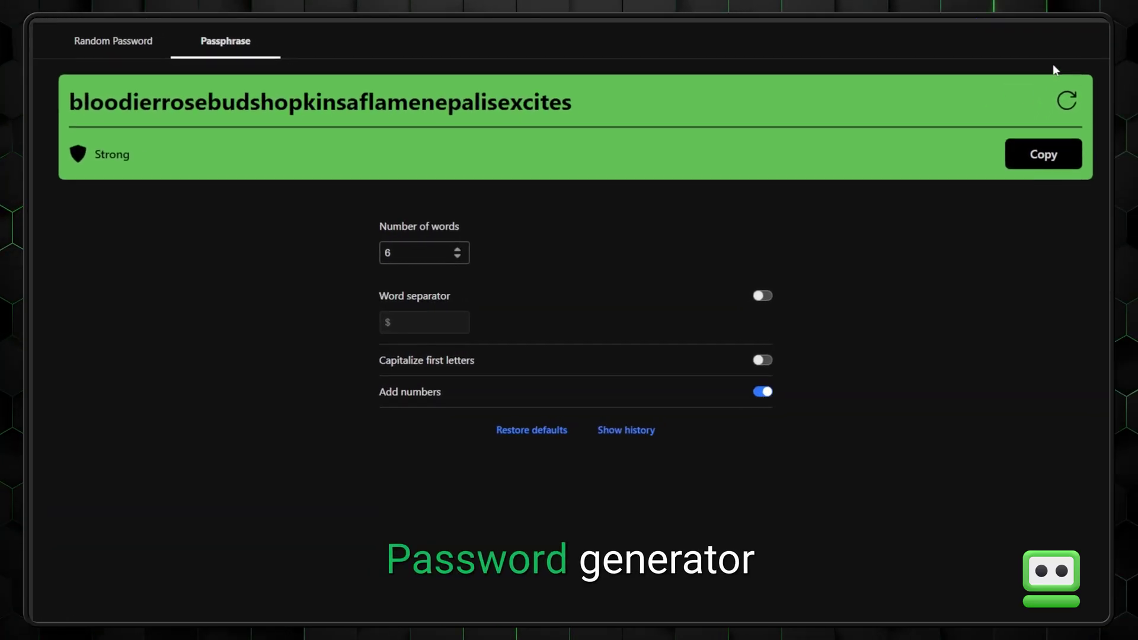
{"action": "left_click", "coordinate": [1066, 108]}
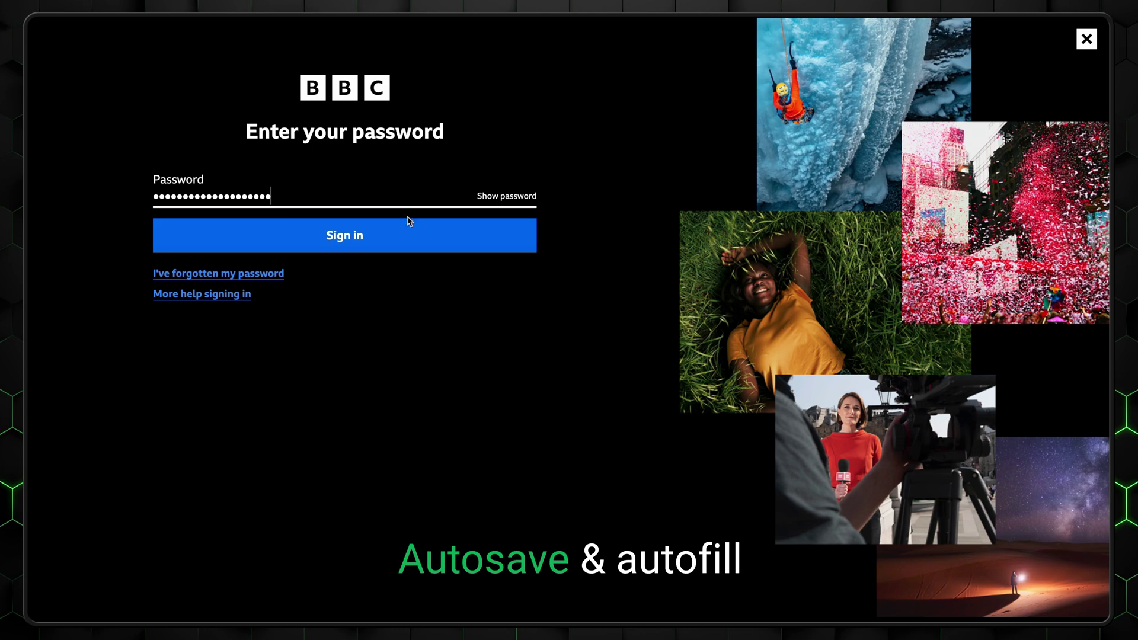
Step: Sign in to BBC, save its login to RoboForm, and show the Bbc.com entry's actions
{"action": "left_click", "coordinate": [412, 236]}
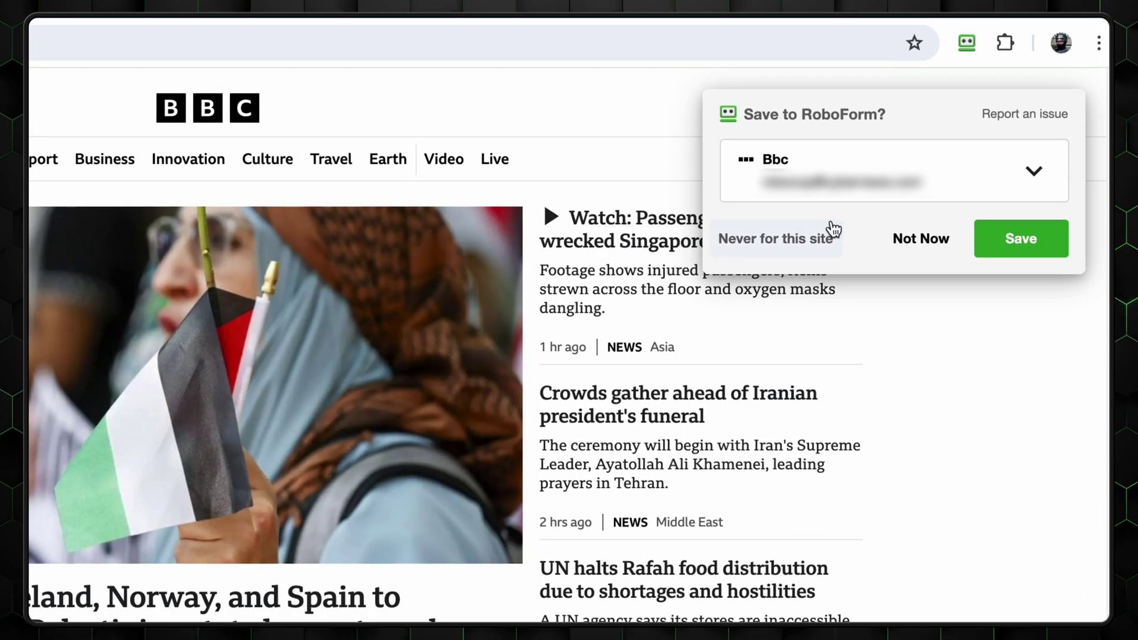
{"action": "left_click", "coordinate": [1021, 238]}
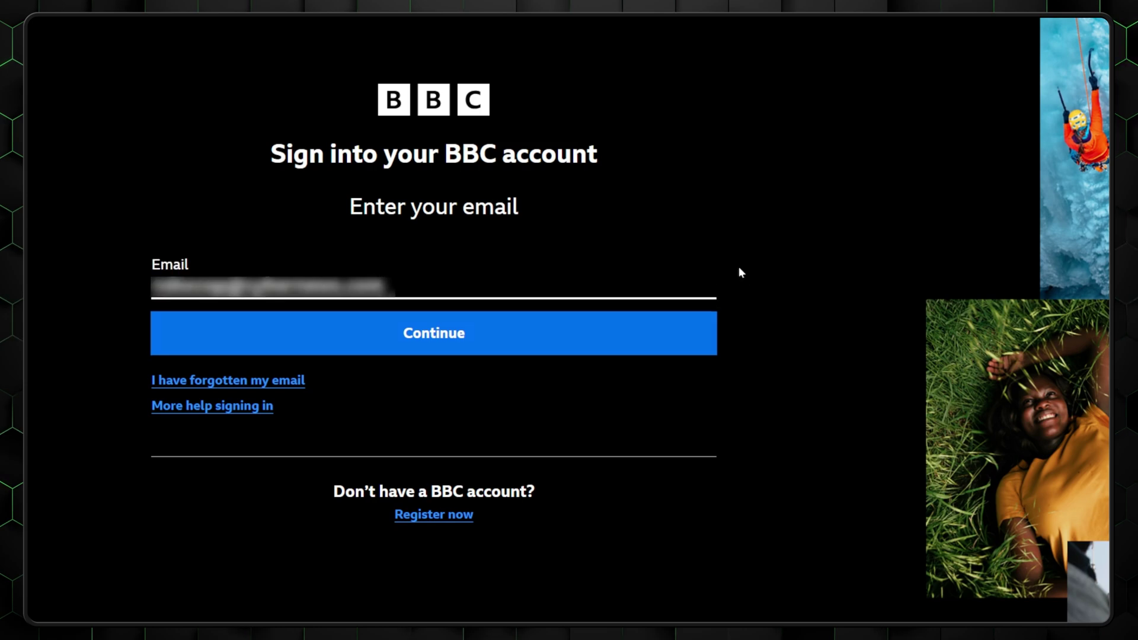
{"action": "left_click", "coordinate": [635, 290]}
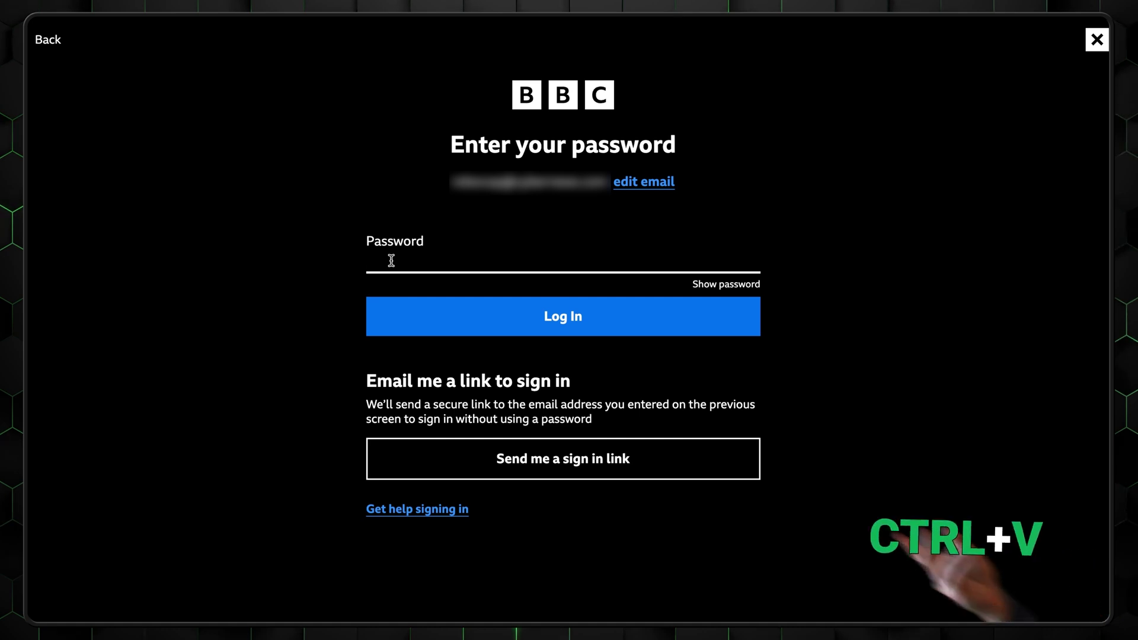
{"action": "key", "text": "ctrl+v"}
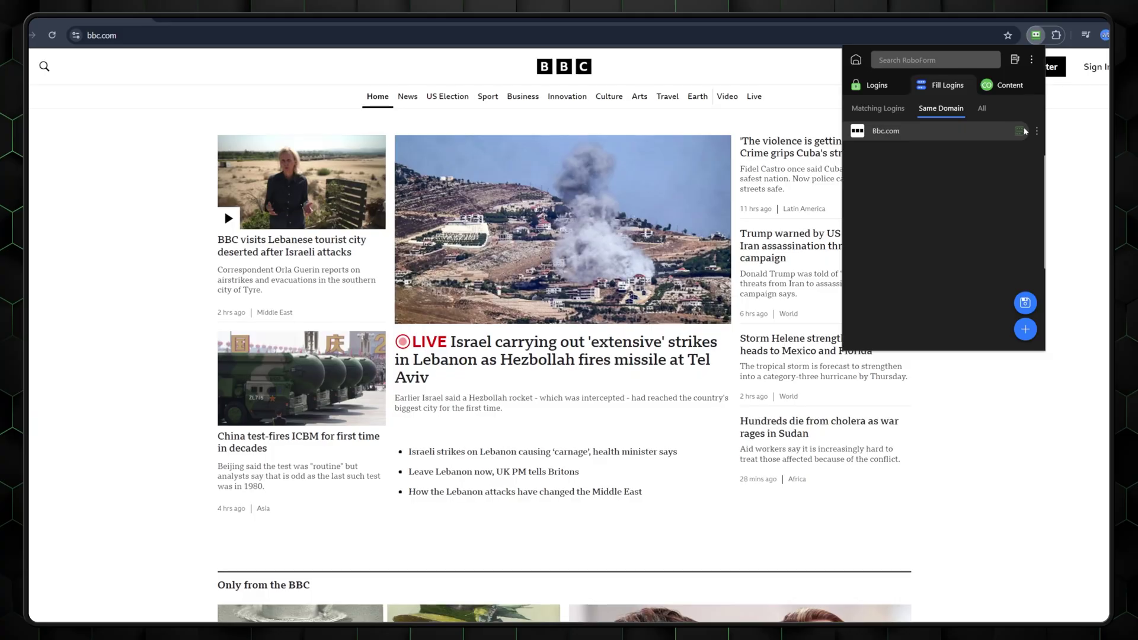
{"action": "left_click", "coordinate": [1023, 132]}
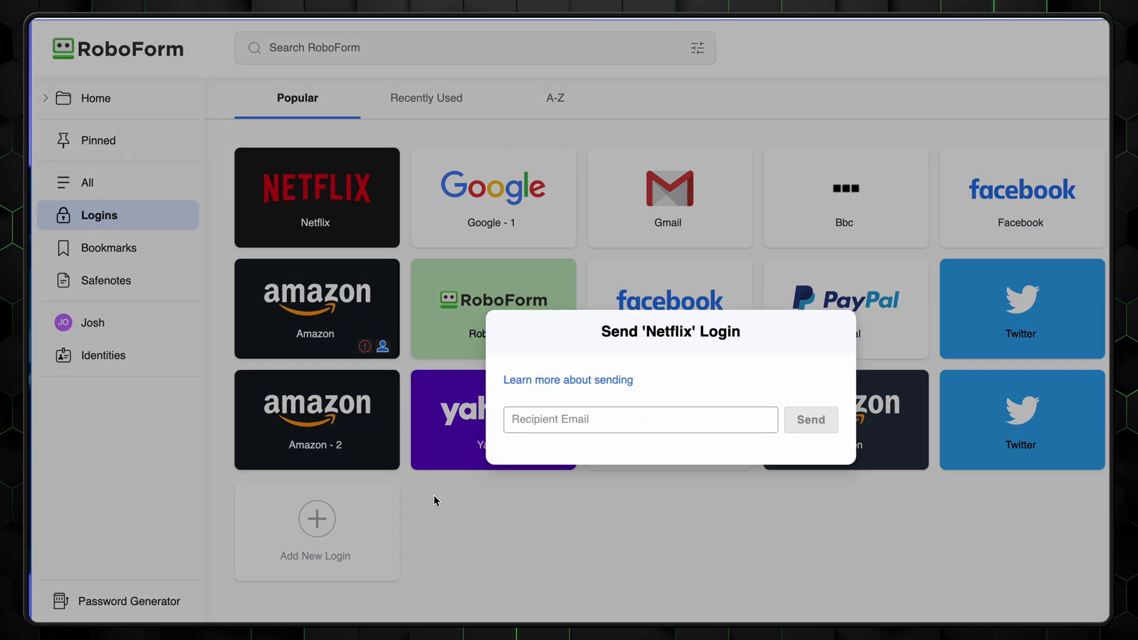
Step: Add a suggested recipient to the News shared folder with log-in-only permission
{"action": "left_click", "coordinate": [535, 420]}
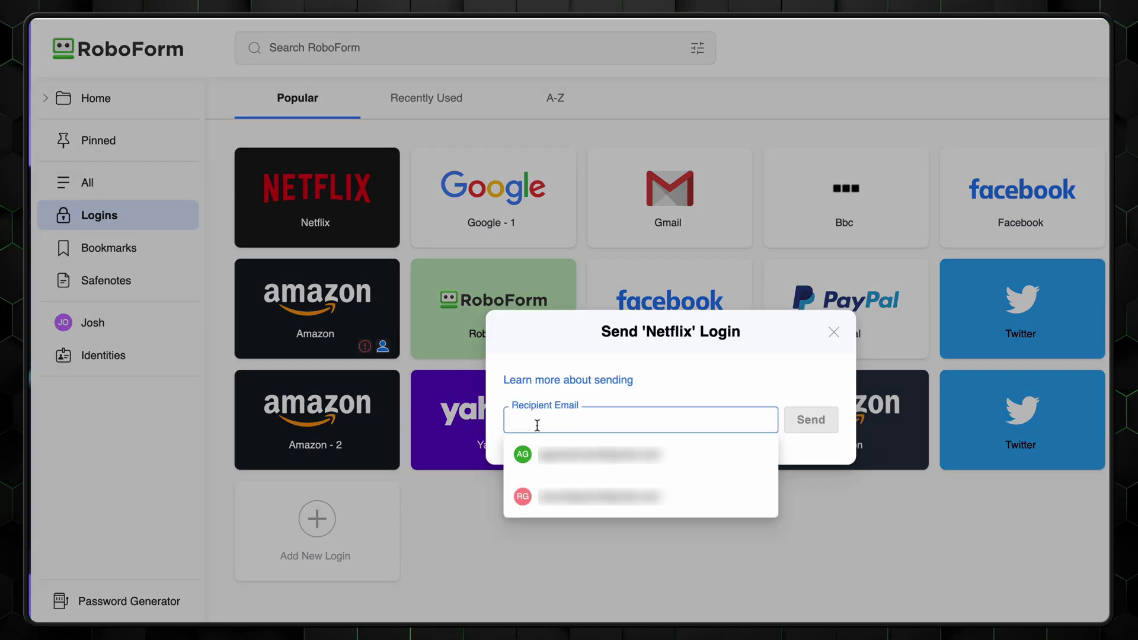
{"action": "left_click", "coordinate": [588, 455]}
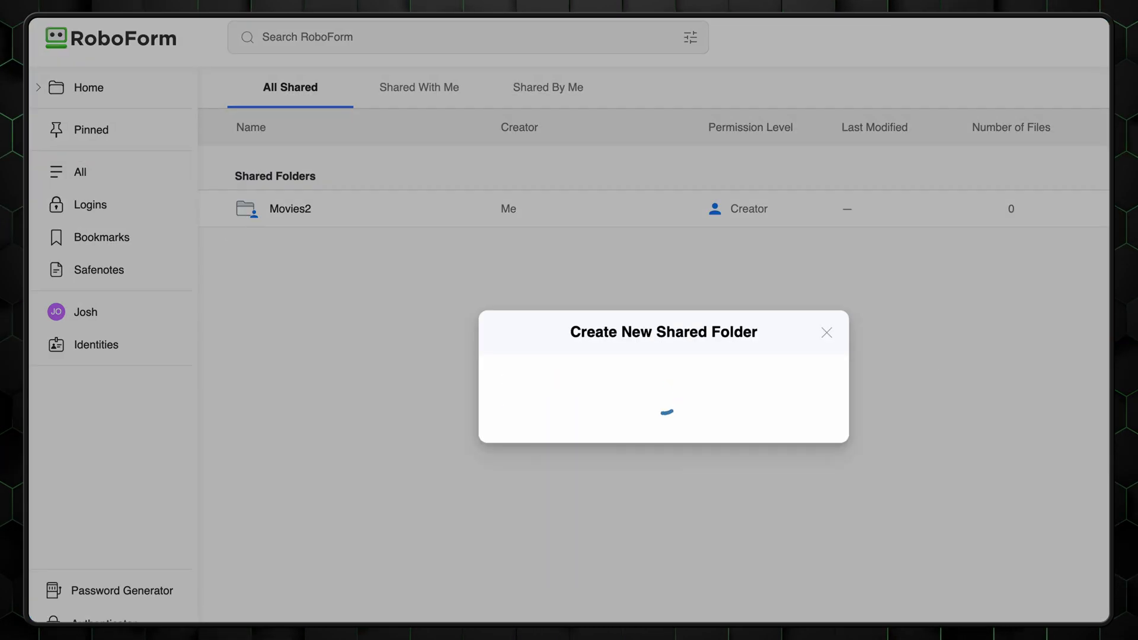
{"action": "type", "text": "News"}
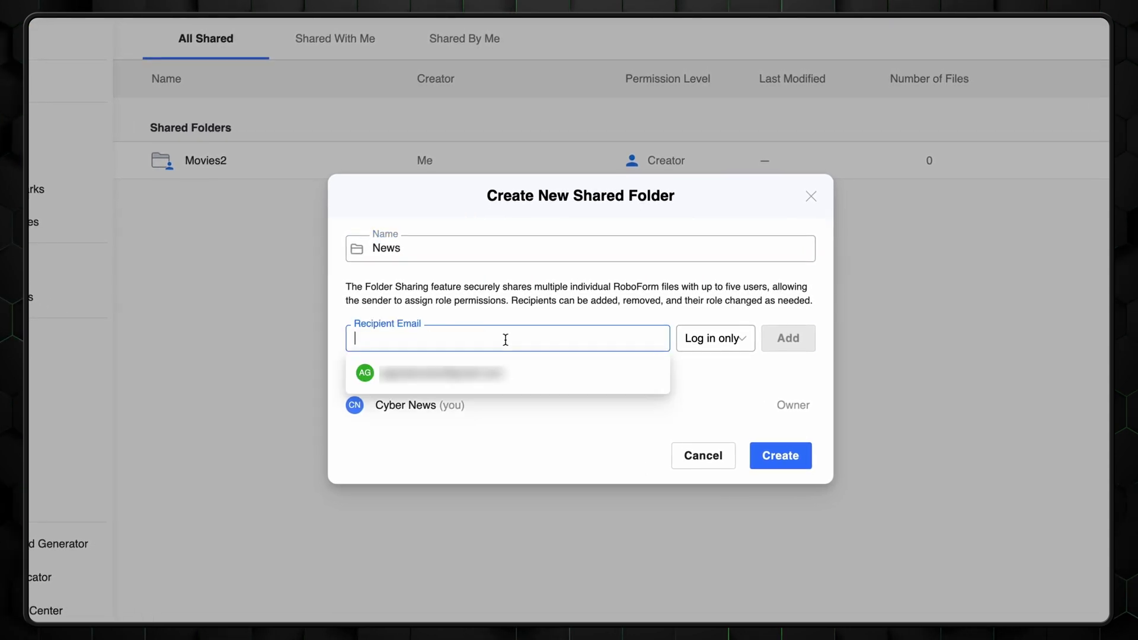
{"action": "left_click", "coordinate": [715, 337]}
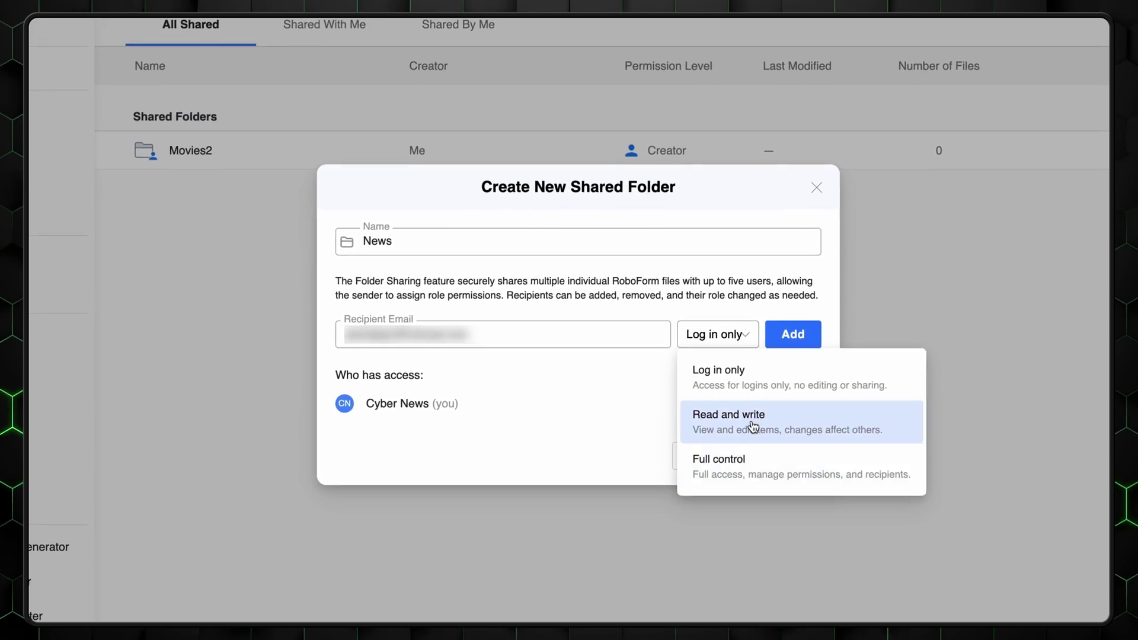
{"action": "left_click", "coordinate": [787, 335]}
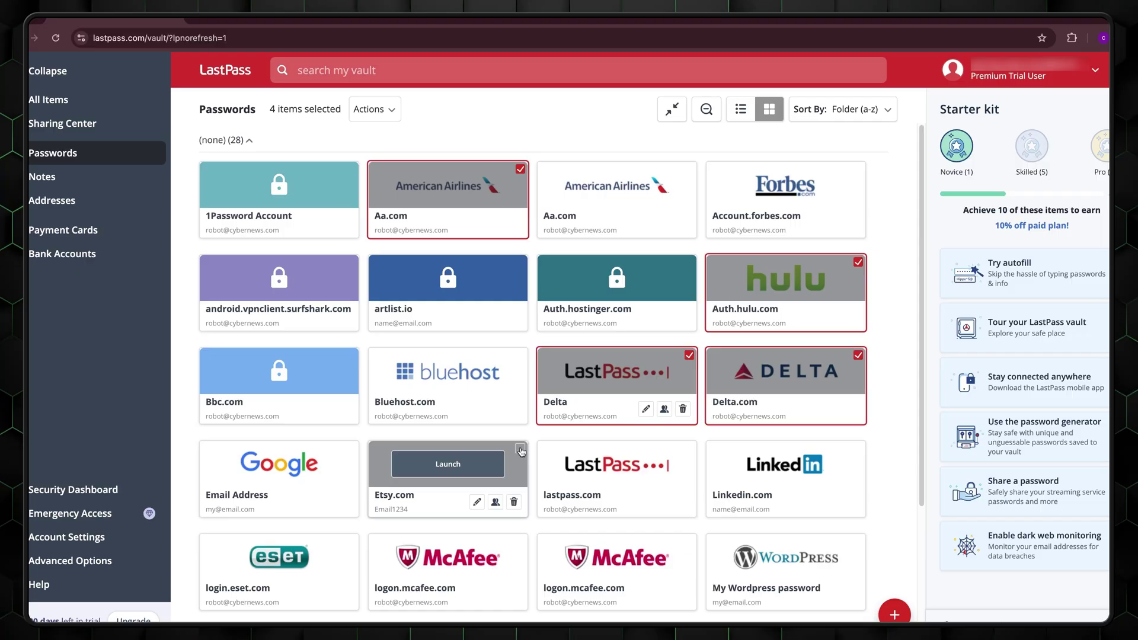
Step: Share the selected LastPass passwords, allowing the recipient to view them
{"action": "left_click", "coordinate": [495, 503]}
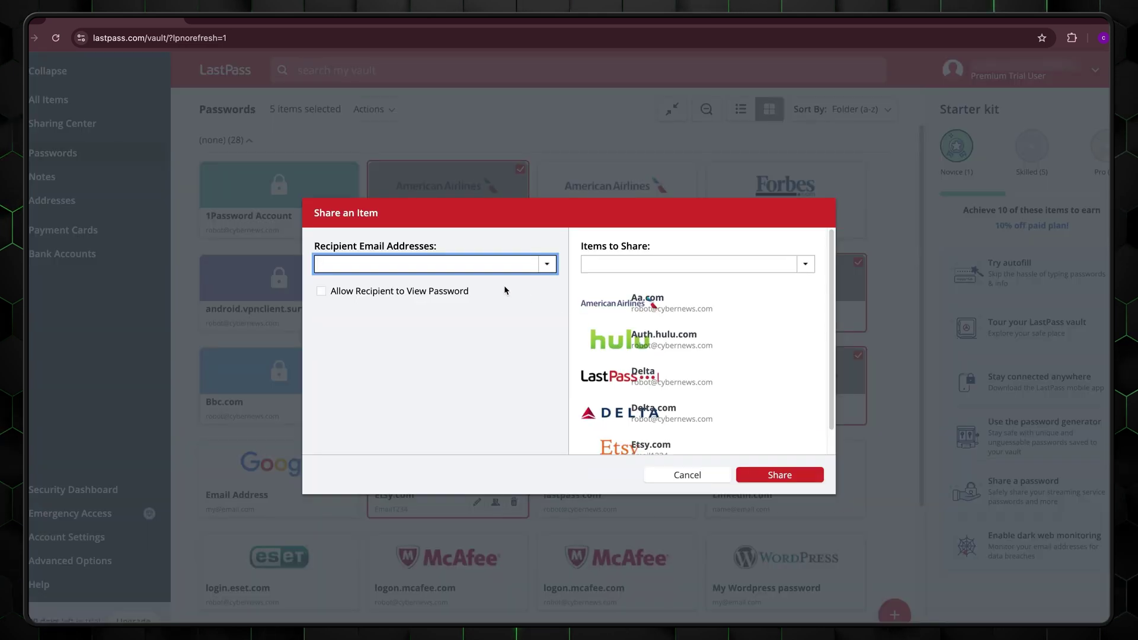
{"action": "left_click", "coordinate": [409, 291]}
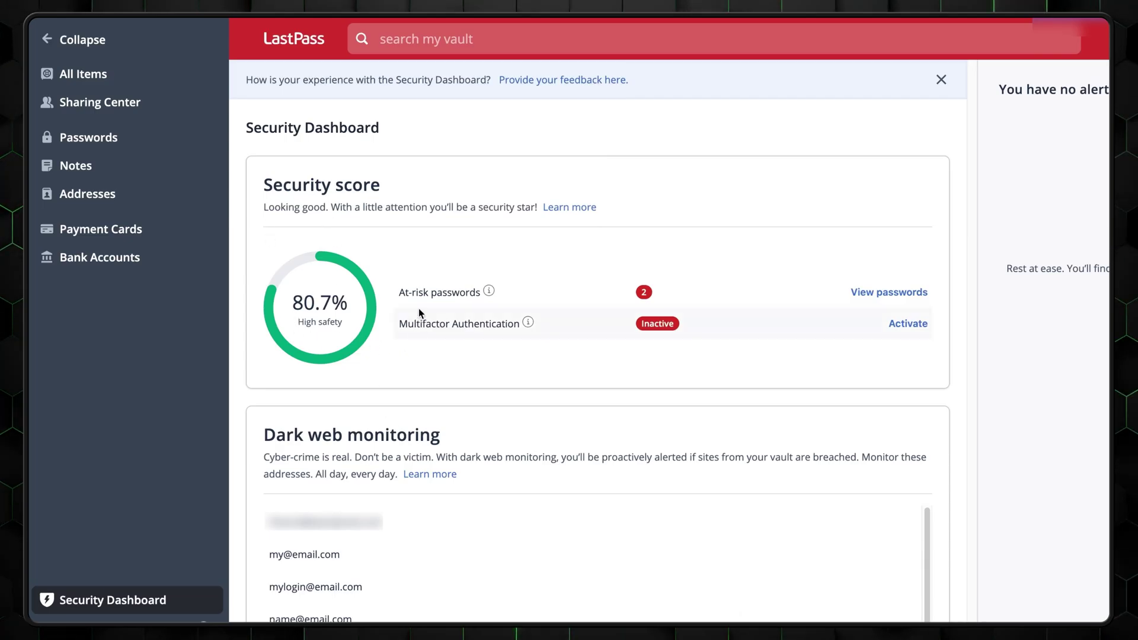
Step: Review LastPass's at-risk passwords, then open RoboForm's password security overview
{"action": "left_click", "coordinate": [911, 300]}
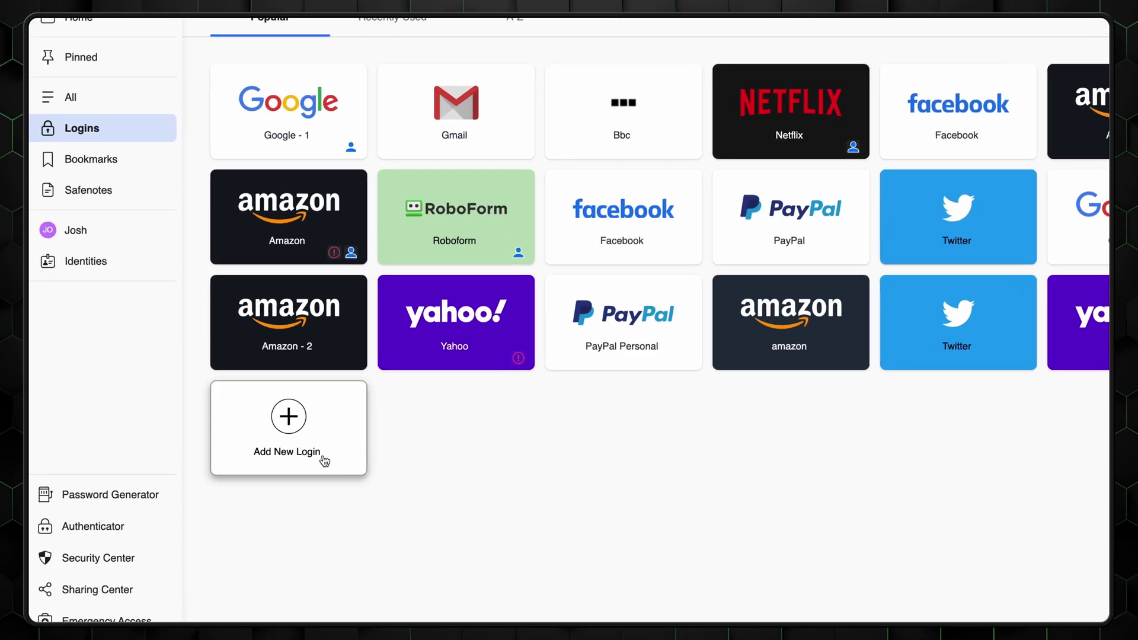
{"action": "left_click", "coordinate": [146, 533]}
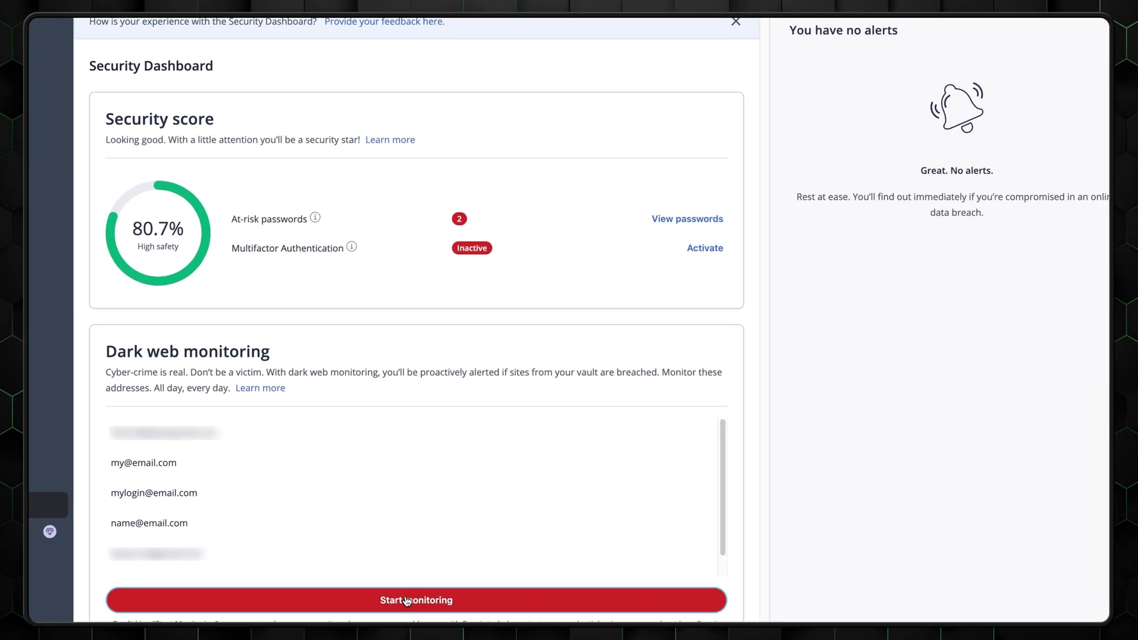
Step: Start monitoring in the Security Dashboard's Dark web monitoring section
{"action": "left_click", "coordinate": [492, 613]}
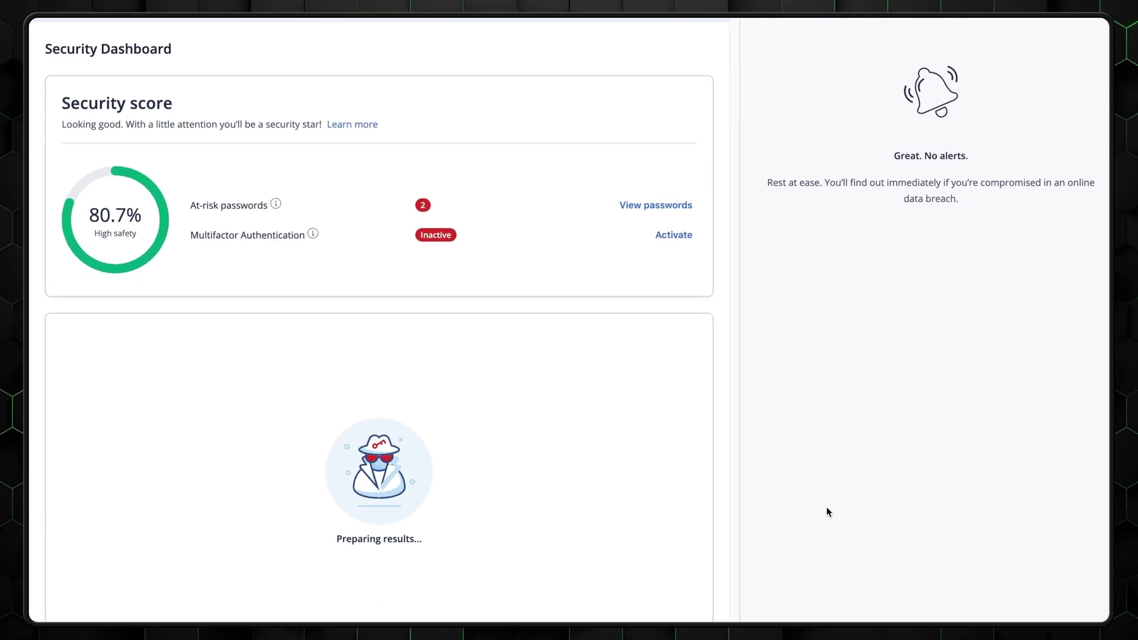